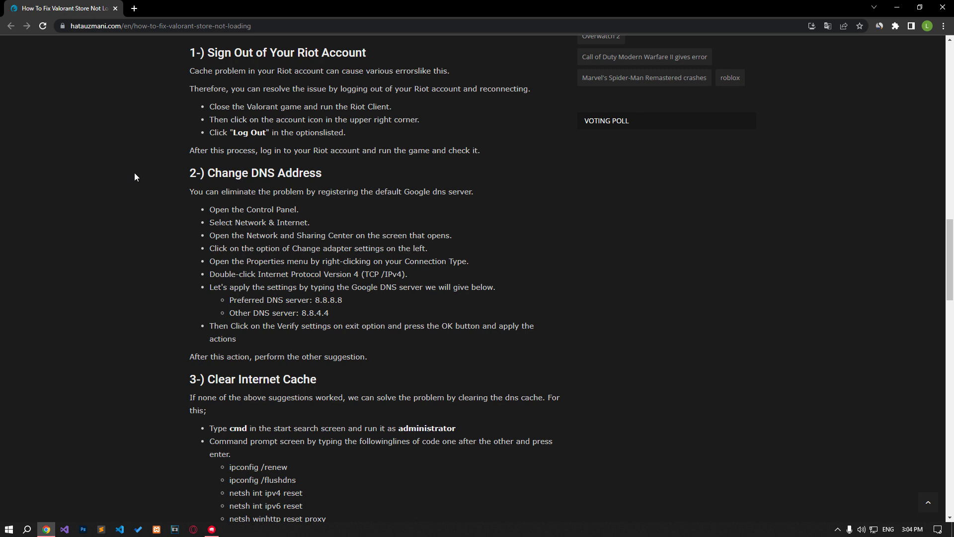
Step: Bring the Riot Client up over the guide page from the taskbar
{"action": "left_click", "coordinate": [212, 529]}
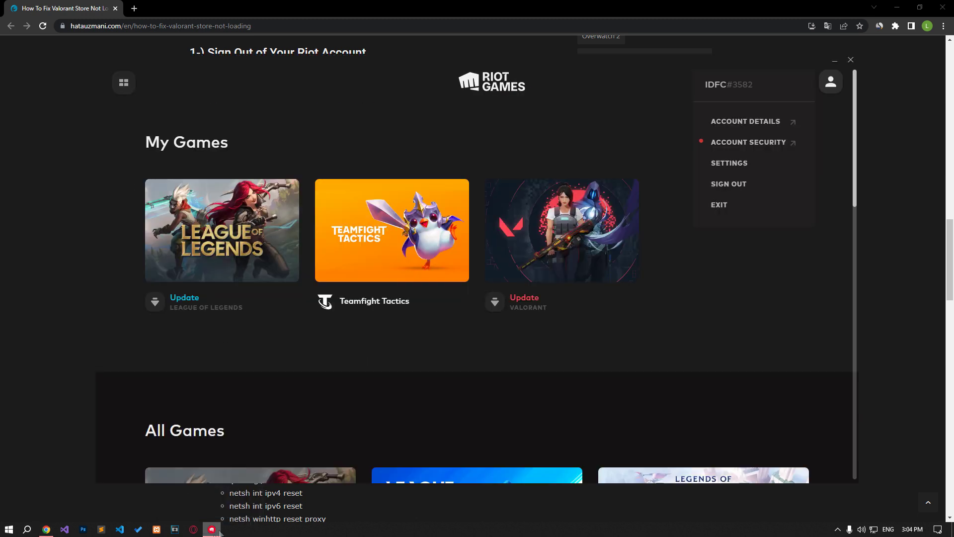
Step: Choose SIGN OUT from the Riot Client profile menu
{"action": "left_click", "coordinate": [831, 84]}
{"action": "left_click", "coordinate": [728, 183]}
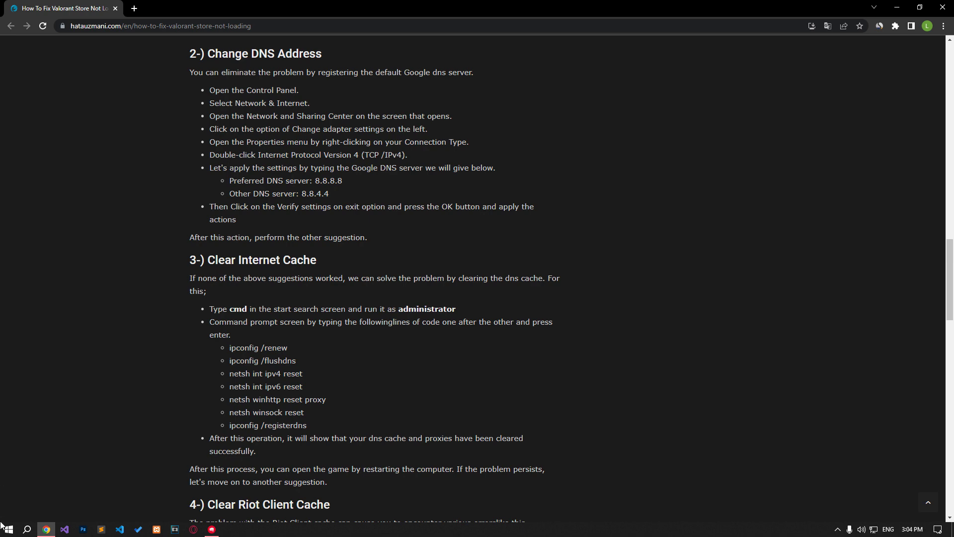
Step: Open Control Panel's Network and Sharing Center through Windows search
{"action": "left_click", "coordinate": [27, 529]}
{"action": "type", "text": "c"}
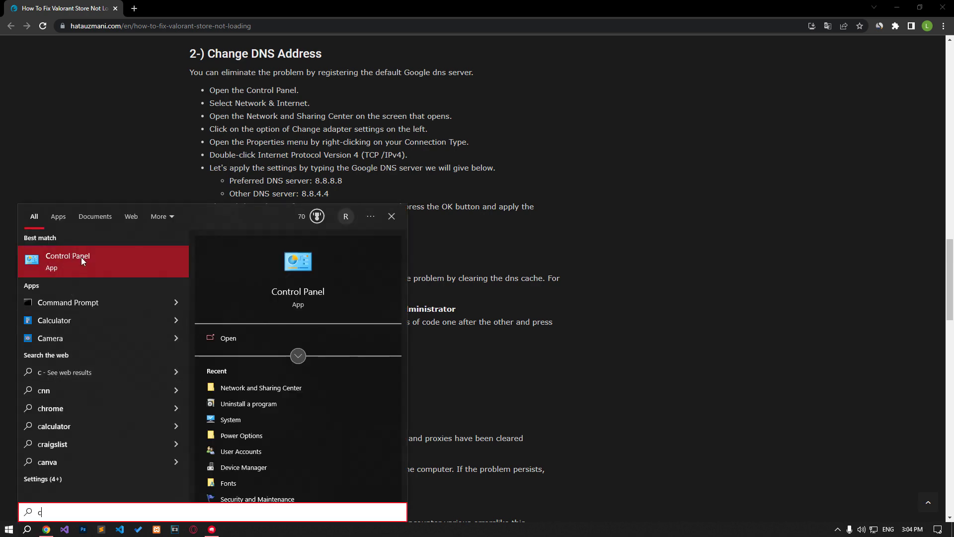
{"action": "left_click", "coordinate": [75, 261]}
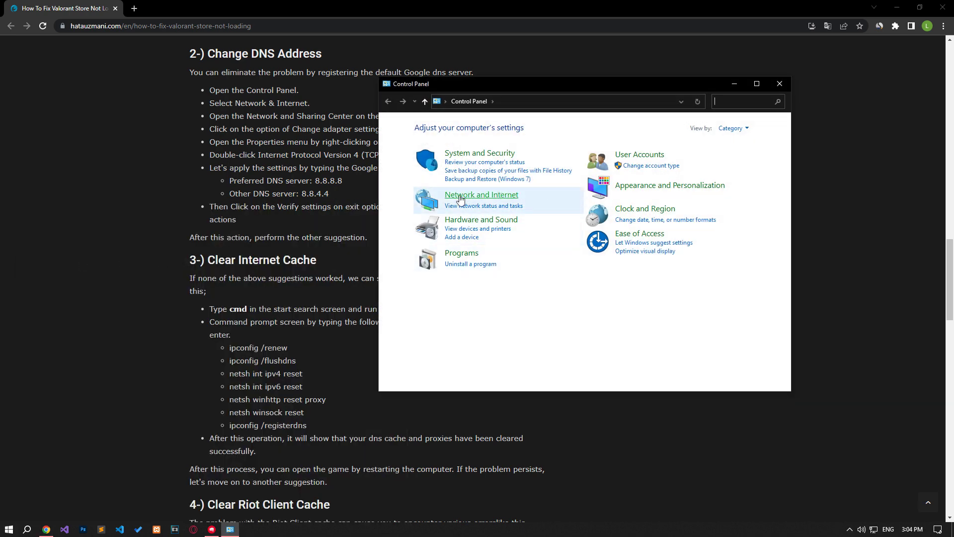
{"action": "left_click", "coordinate": [496, 199]}
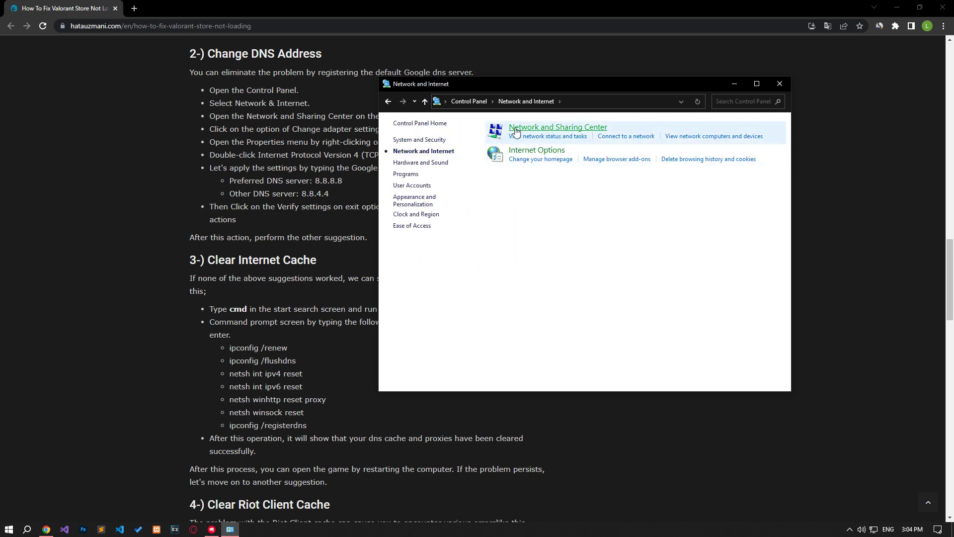
{"action": "left_click", "coordinate": [603, 132]}
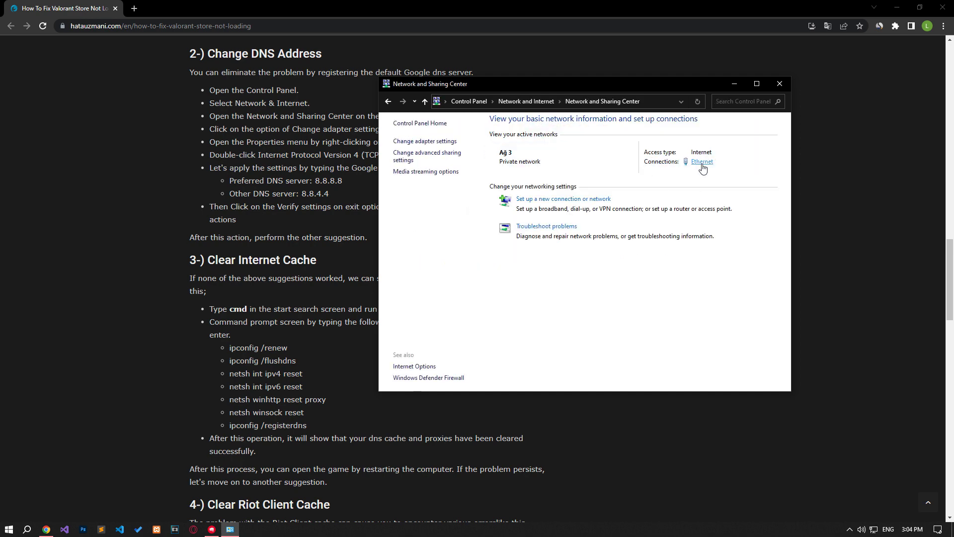
Step: Open the TCP/IPv4 properties of the Ethernet connection
{"action": "left_click", "coordinate": [702, 162]}
{"action": "left_click", "coordinate": [417, 346]}
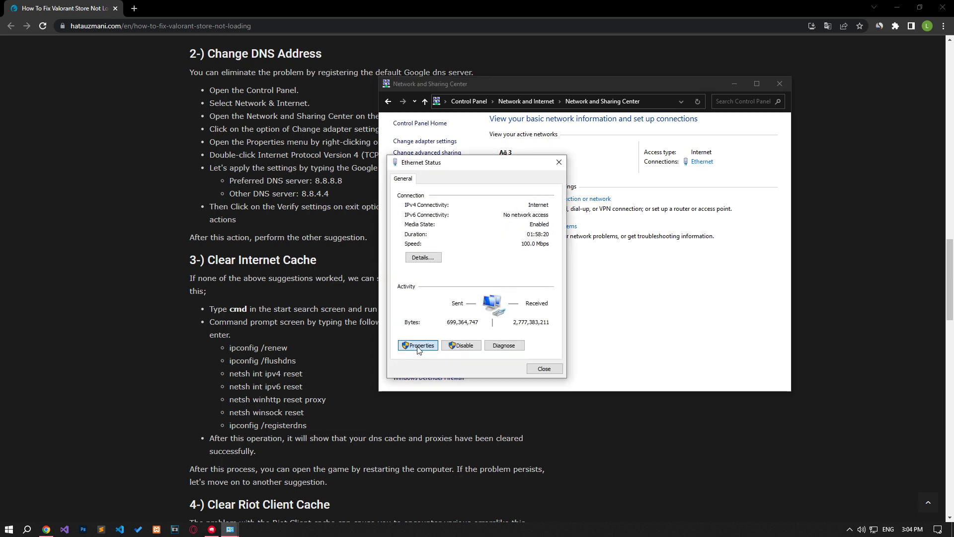
{"action": "left_click", "coordinate": [462, 285]}
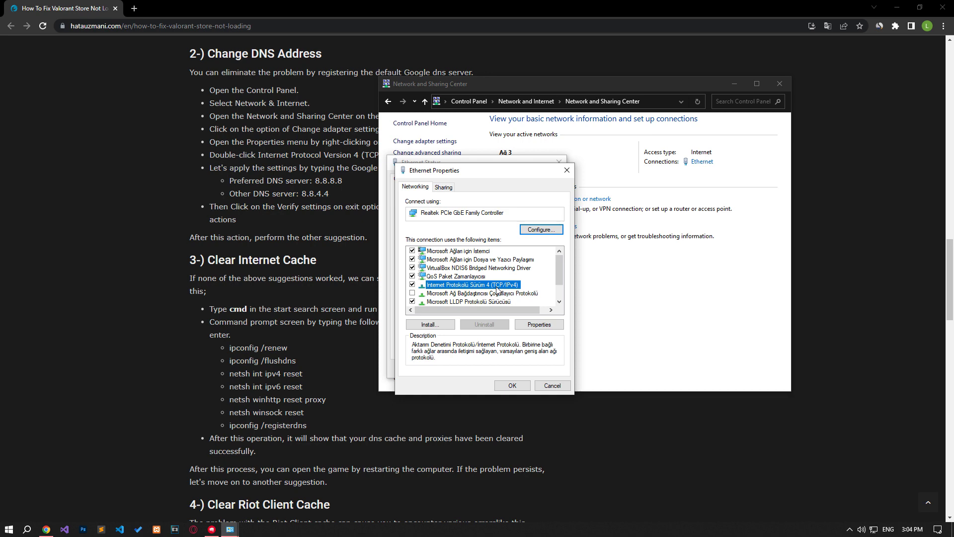
{"action": "double_click", "coordinate": [497, 285]}
Step: Save DNS servers 8.8.8.8 and 8.8.4.4, uncheck TCP/IPv6, and close the network windows
{"action": "left_click", "coordinate": [478, 347]}
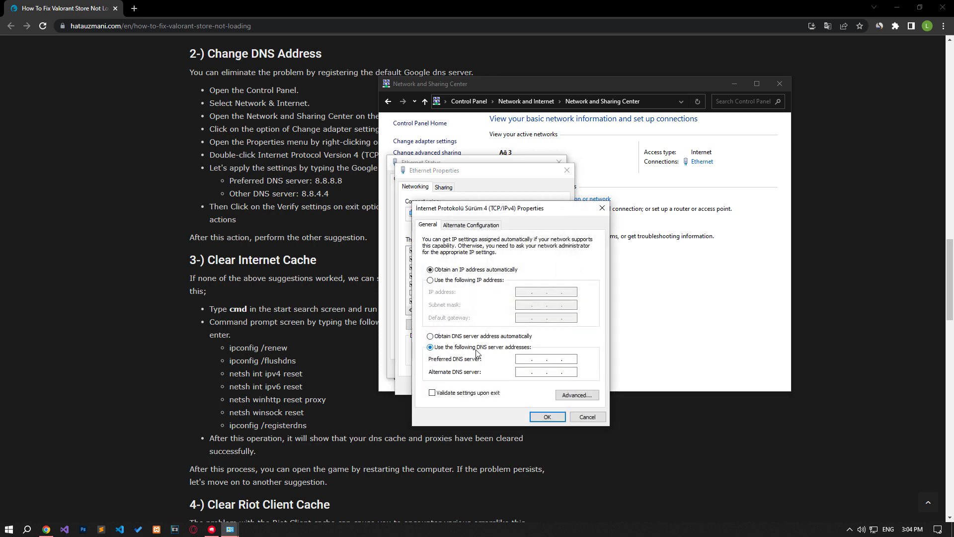
{"action": "type", "text": "8."}
{"action": "type", "text": ".8.4.4"}
{"action": "left_click", "coordinate": [547, 416]}
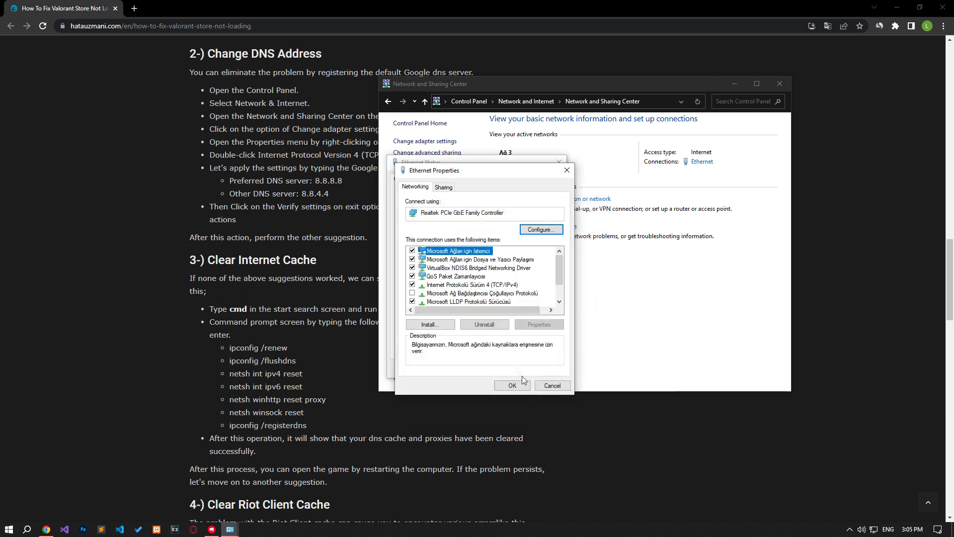
{"action": "scroll", "coordinate": [477, 291], "scroll_direction": "down", "scroll_amount": 2}
{"action": "left_click", "coordinate": [463, 285]}
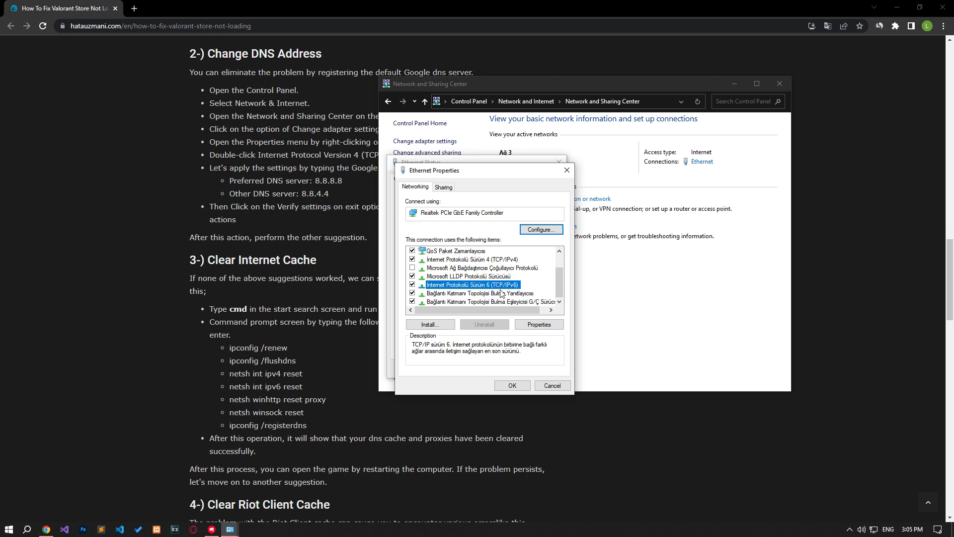
{"action": "left_click", "coordinate": [413, 284]}
{"action": "left_click", "coordinate": [512, 385]}
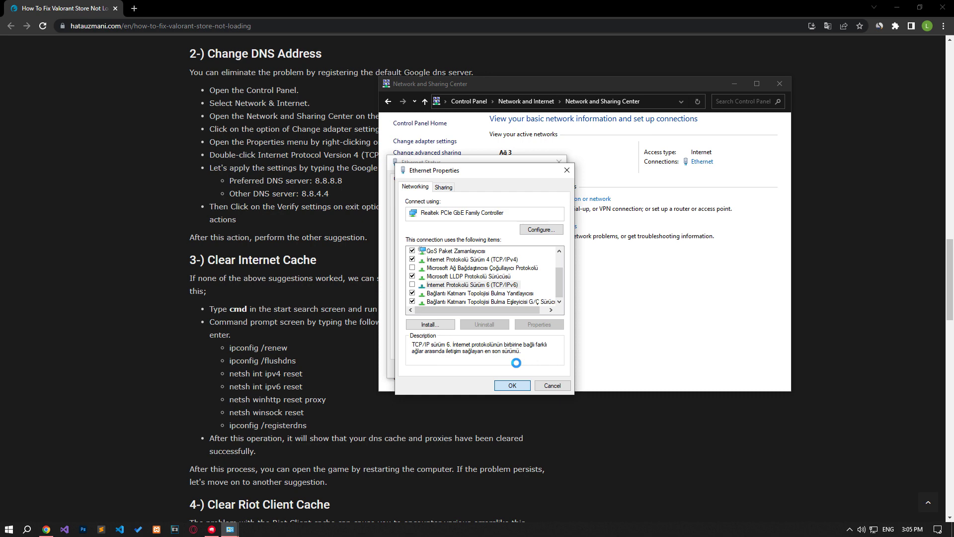
{"action": "left_click", "coordinate": [544, 371]}
Step: Run the ipconfig and netsh resets in an administrator Command Prompt, then show restart options
{"action": "left_click", "coordinate": [777, 84]}
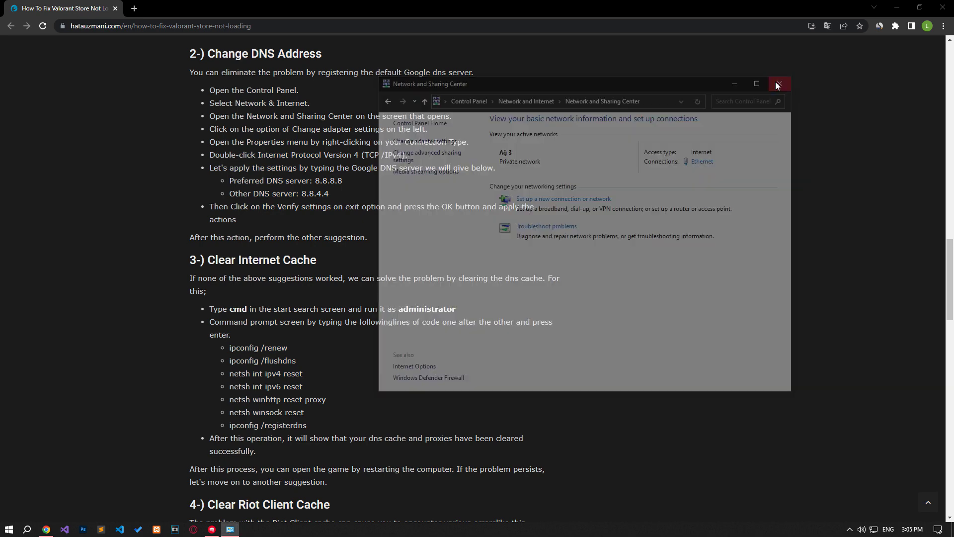
{"action": "key", "text": "super"}
{"action": "type", "text": "cmd"}
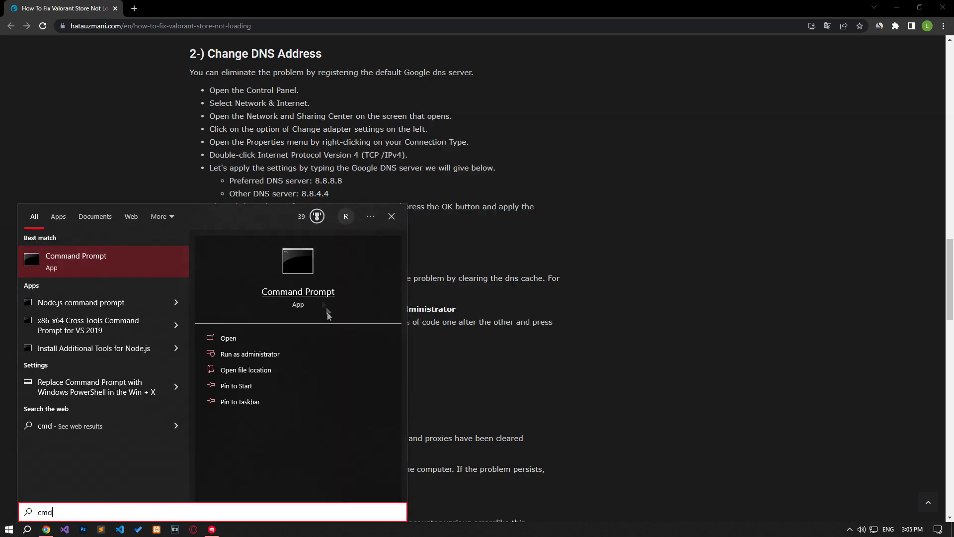
{"action": "left_click", "coordinate": [275, 354]}
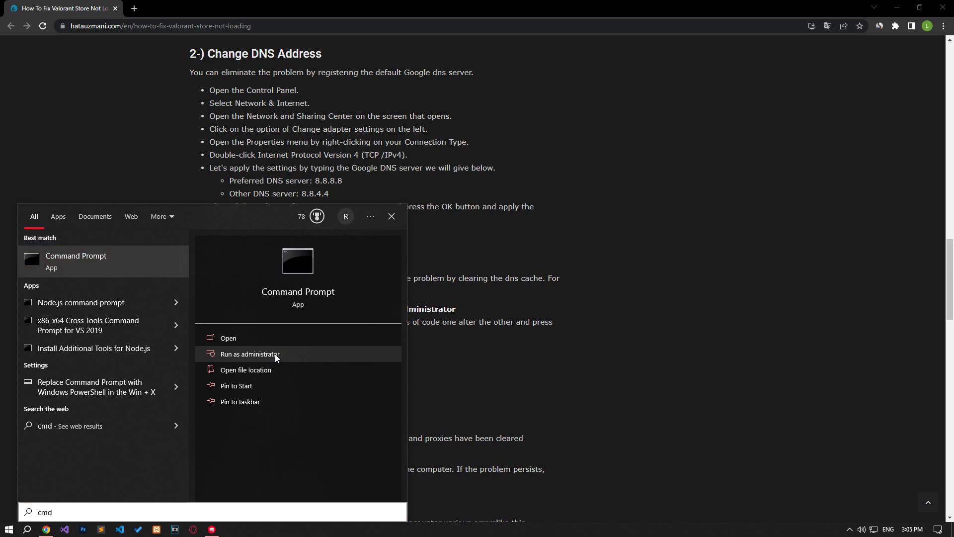
{"action": "left_click_drag", "start_coordinate": [141, 29], "coordinate": [512, 128]}
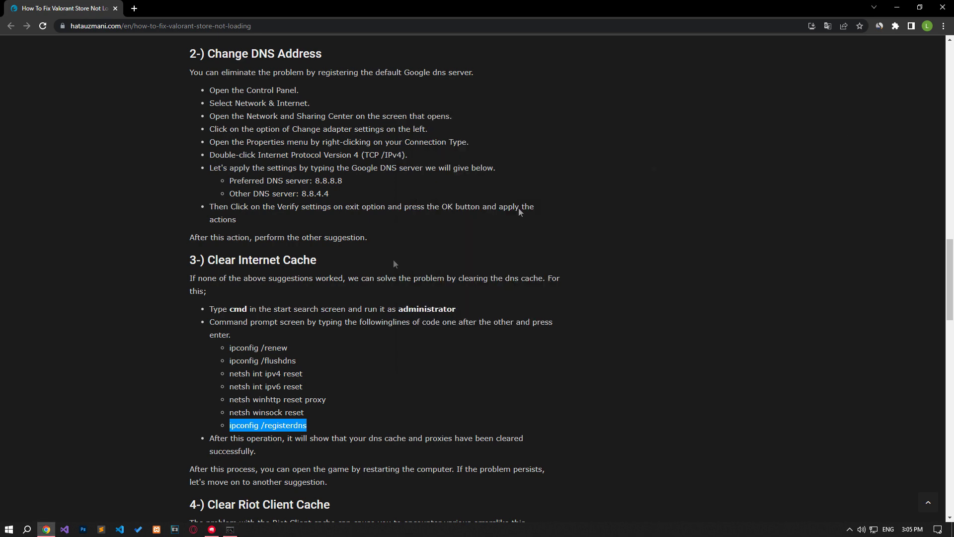
{"action": "left_click", "coordinate": [9, 529]}
{"action": "left_click", "coordinate": [13, 510]}
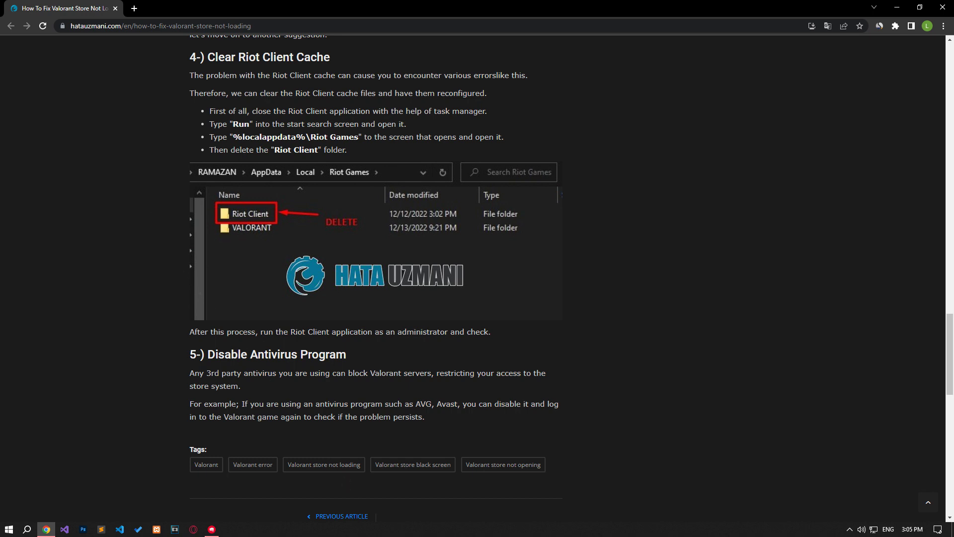
Step: End the Riot Client (32 bit) task in Task Manager, then close Task Manager
{"action": "right_click", "coordinate": [362, 529]}
{"action": "left_click", "coordinate": [400, 487]}
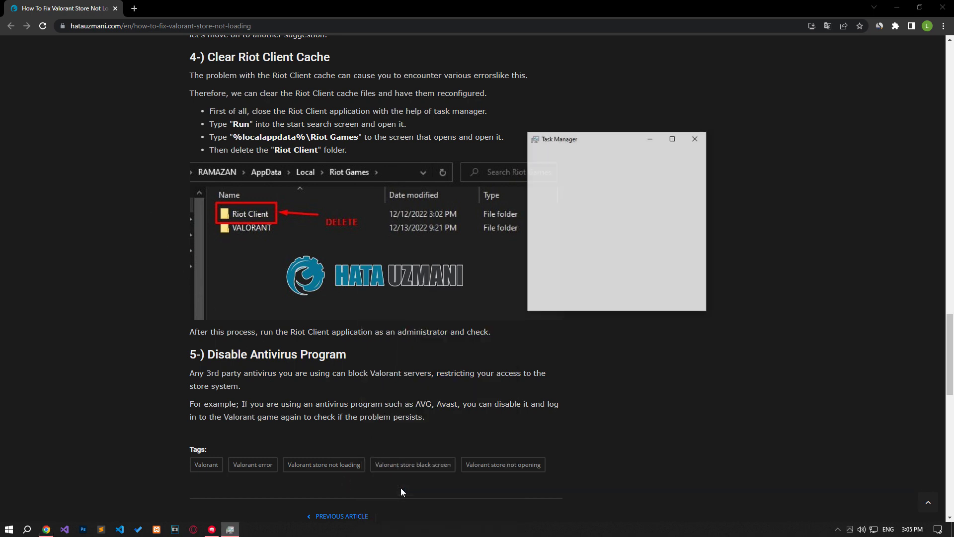
{"action": "left_click", "coordinate": [575, 166]}
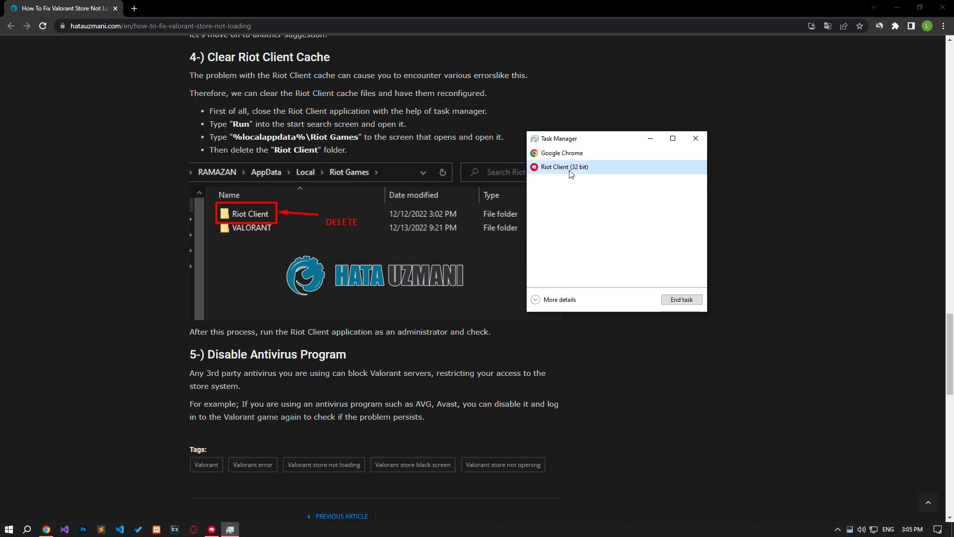
{"action": "left_click", "coordinate": [682, 299]}
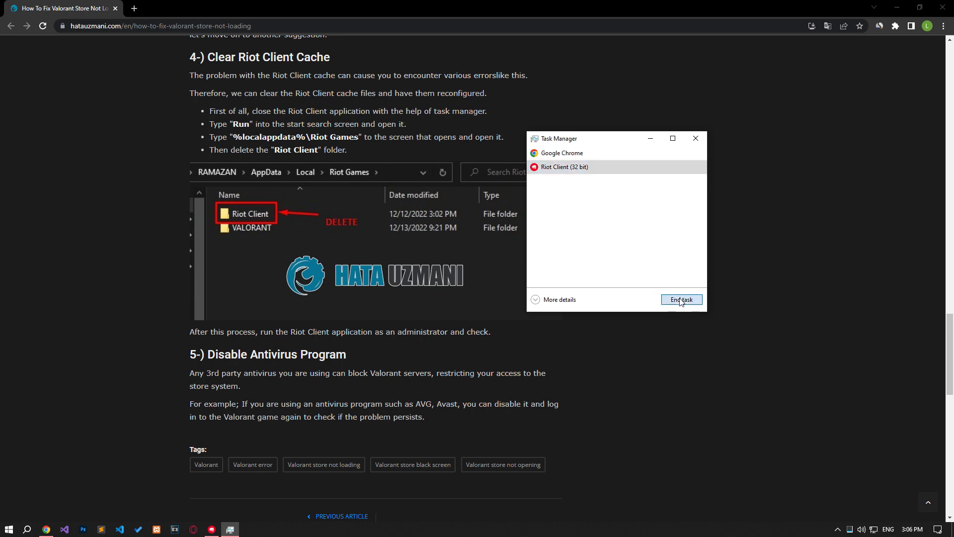
{"action": "left_click", "coordinate": [695, 138]}
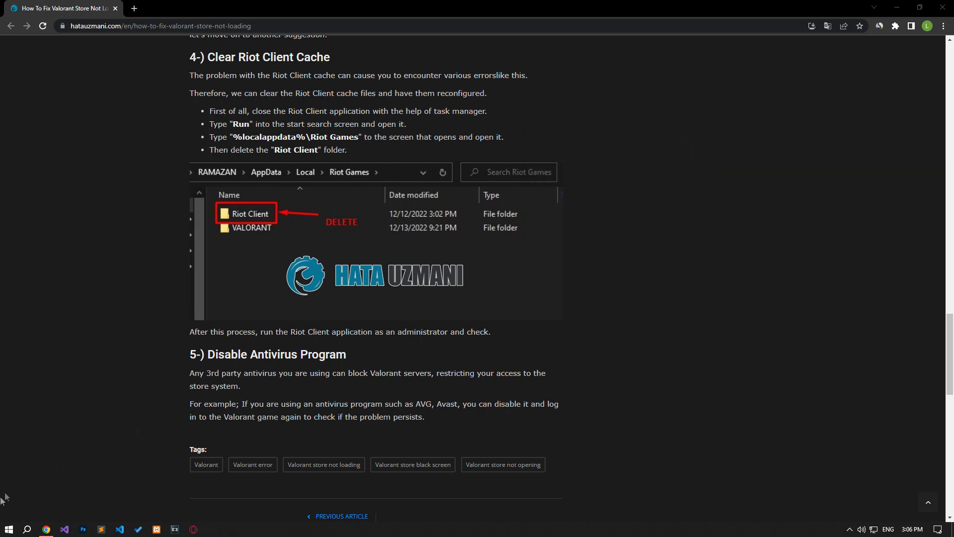
Step: Copy the %localappdata%\Riot Games path from the guide into the Run dialog
{"action": "left_click", "coordinate": [9, 530]}
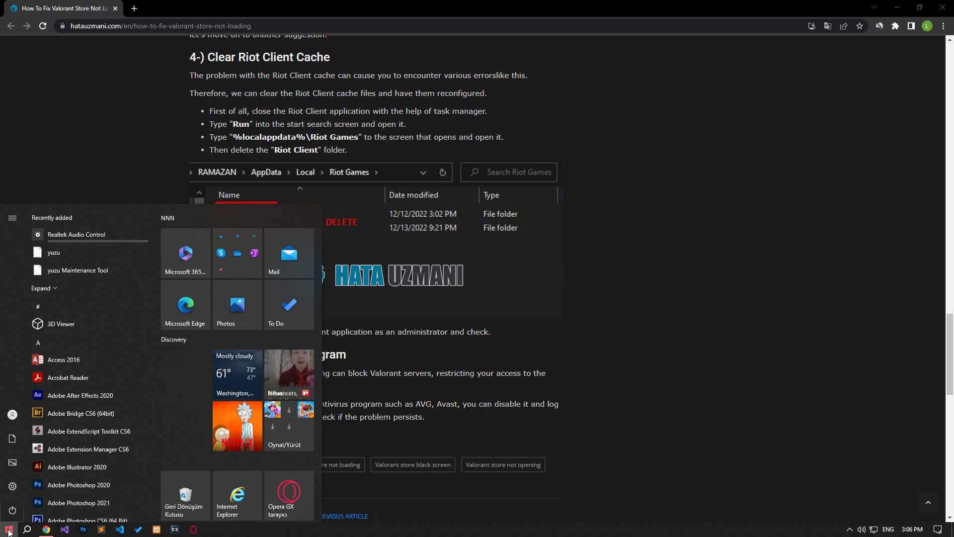
{"action": "type", "text": "run"}
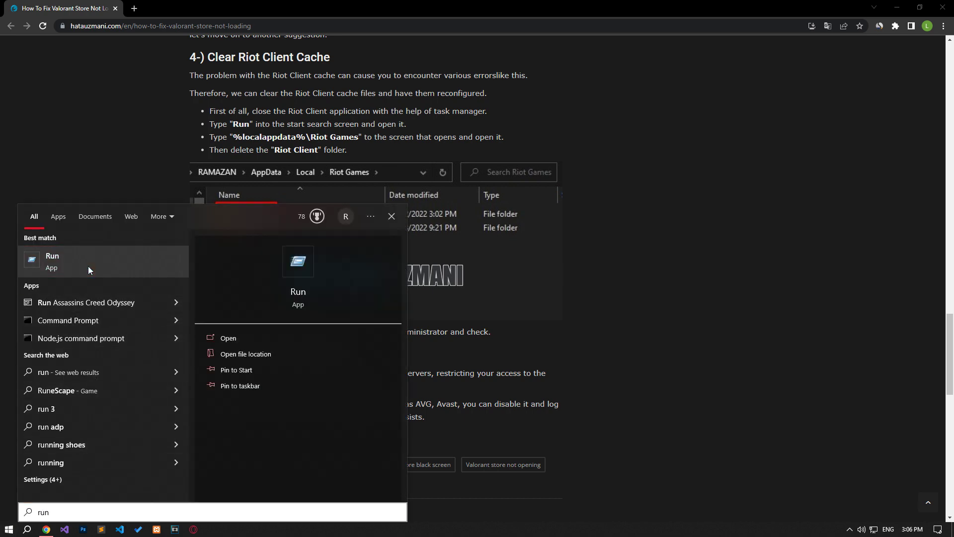
{"action": "left_click", "coordinate": [89, 266]}
{"action": "left_click_drag", "start_coordinate": [233, 135], "coordinate": [360, 137]}
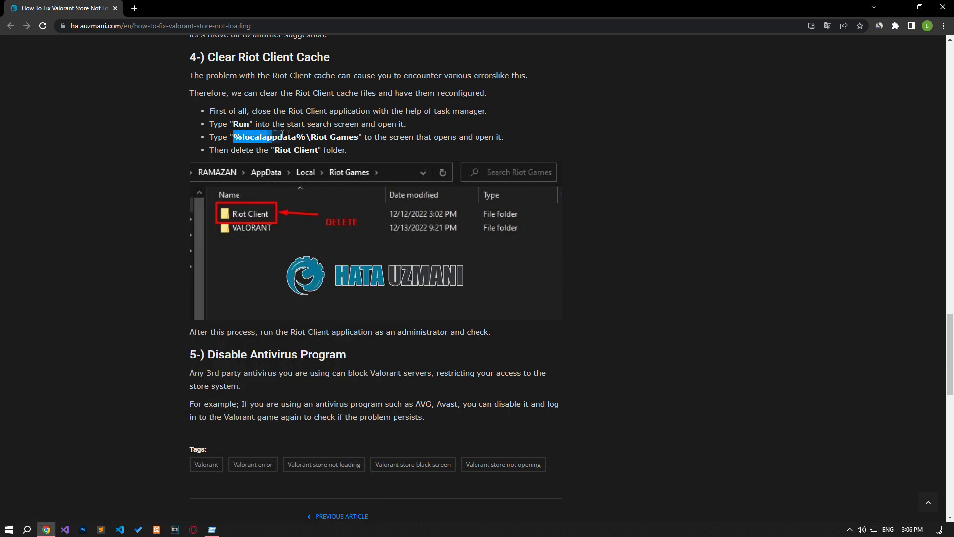
{"action": "right_click", "coordinate": [359, 136]}
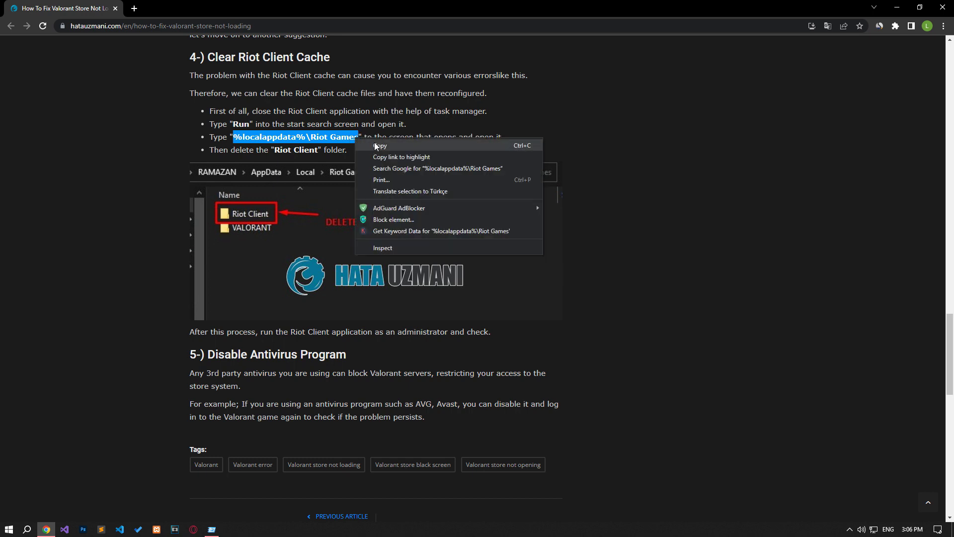
{"action": "left_click", "coordinate": [373, 146]}
{"action": "left_click", "coordinate": [212, 530]}
{"action": "right_click", "coordinate": [121, 469]}
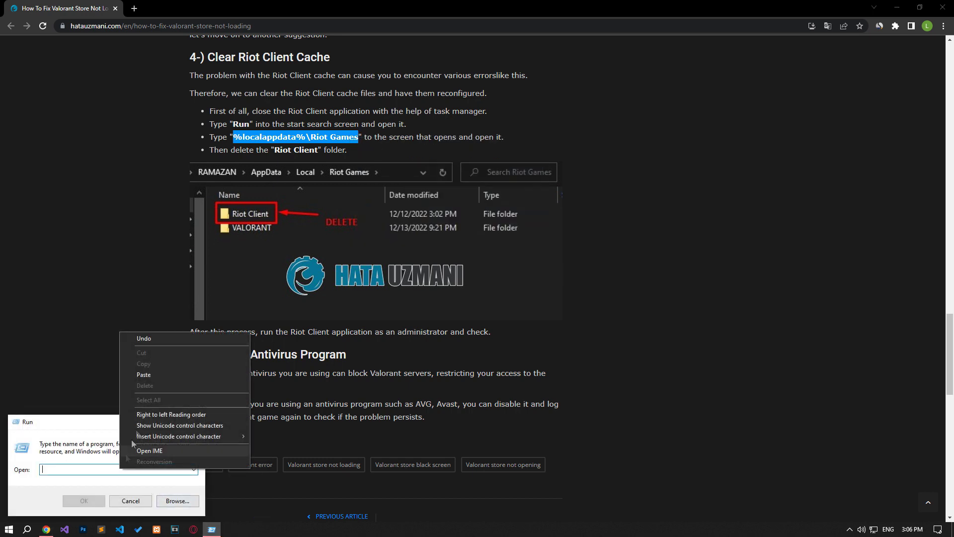
{"action": "left_click", "coordinate": [146, 373]}
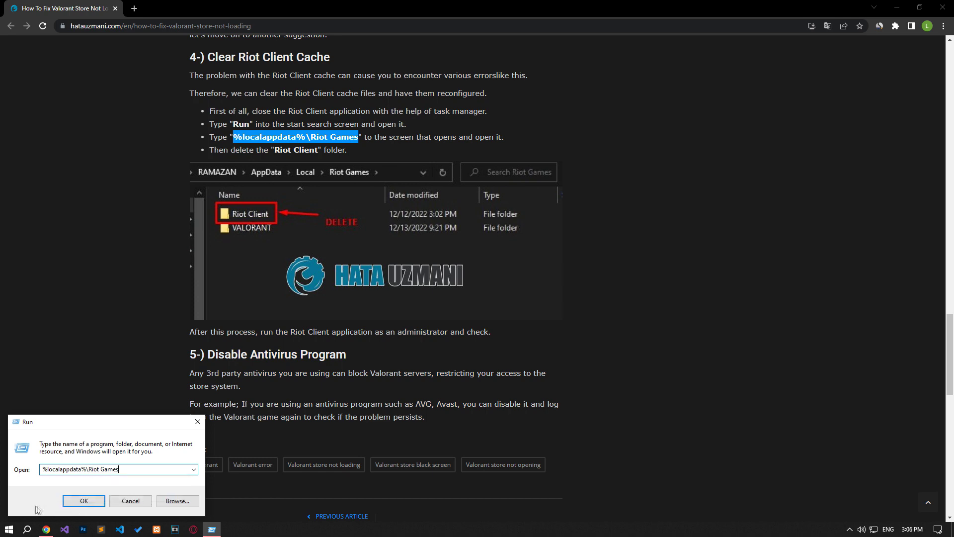
Step: Delete the Riot Client folder from Riot Games and close File Explorer
{"action": "left_click", "coordinate": [85, 501]}
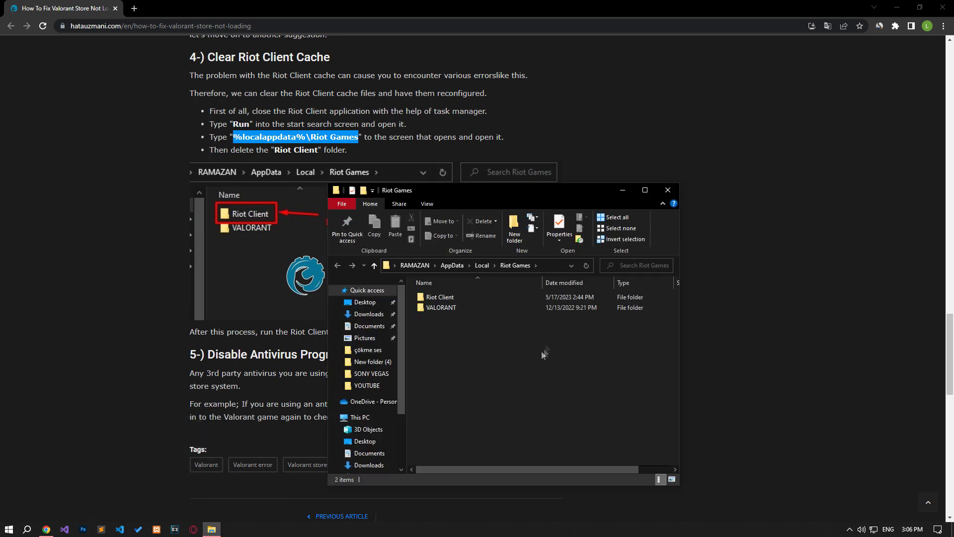
{"action": "left_click", "coordinate": [441, 298]}
{"action": "right_click", "coordinate": [461, 299]}
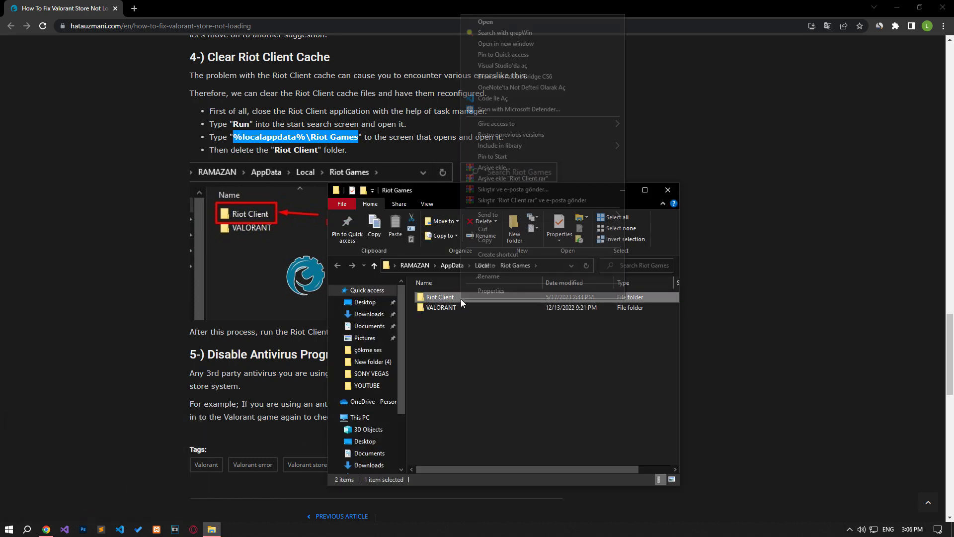
{"action": "left_click", "coordinate": [496, 265]}
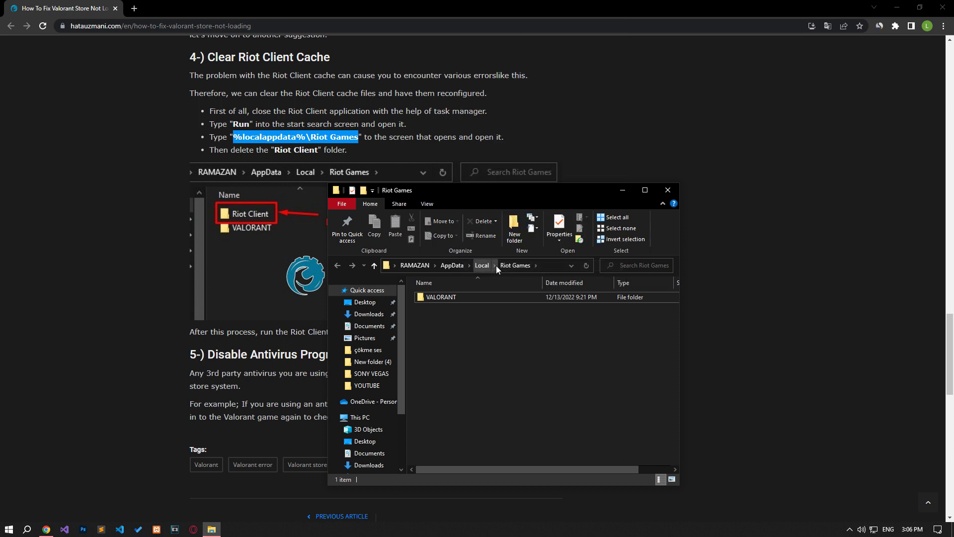
{"action": "left_click", "coordinate": [667, 190]}
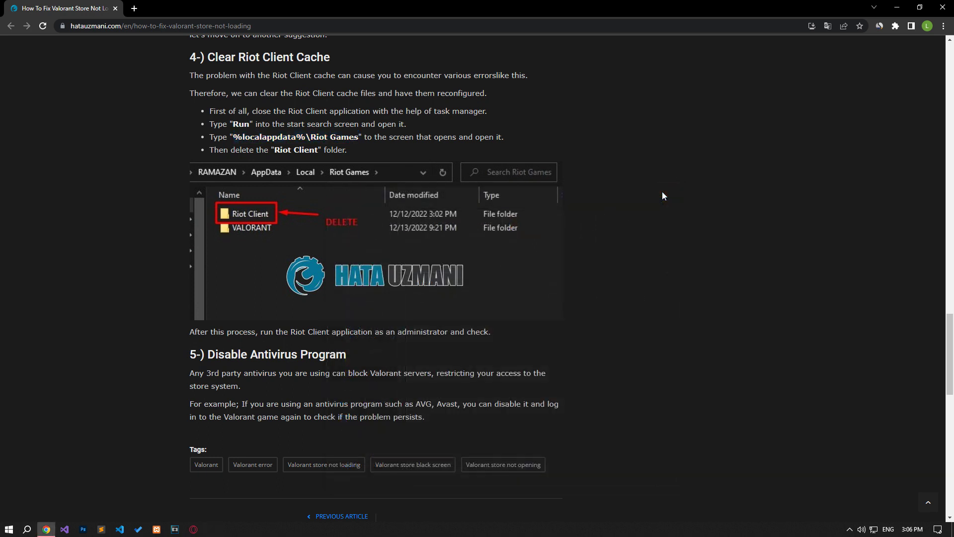